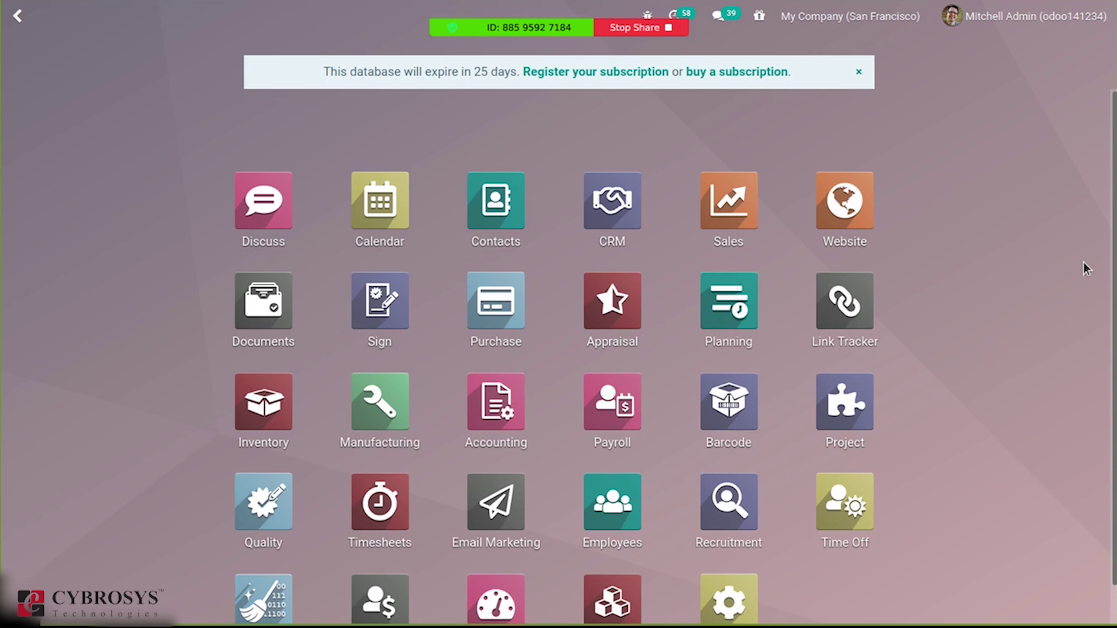
- Open the Inventory settings and search 'multi' to confirm Multi-Step Routes is enabled
left_click(284, 418)
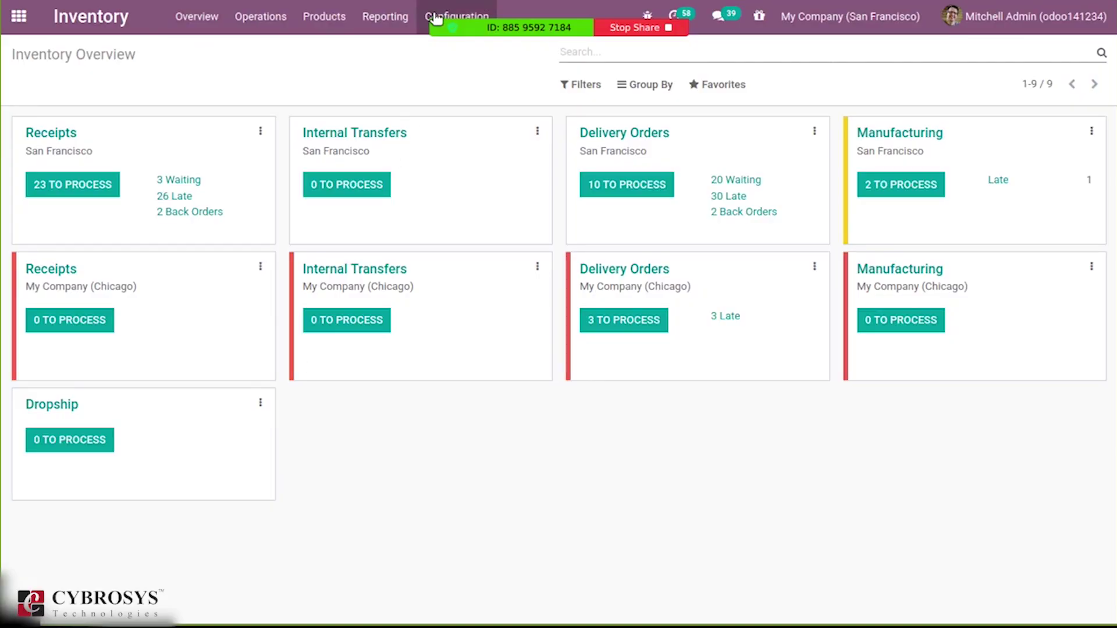
left_click(436, 19)
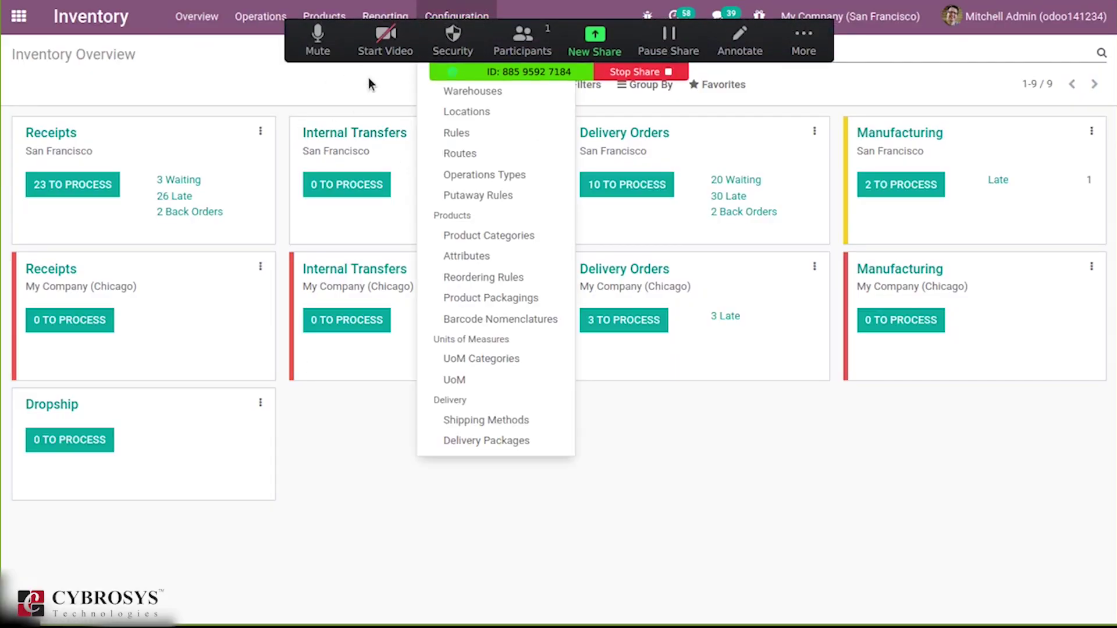
left_click(428, 19)
left_click(428, 20)
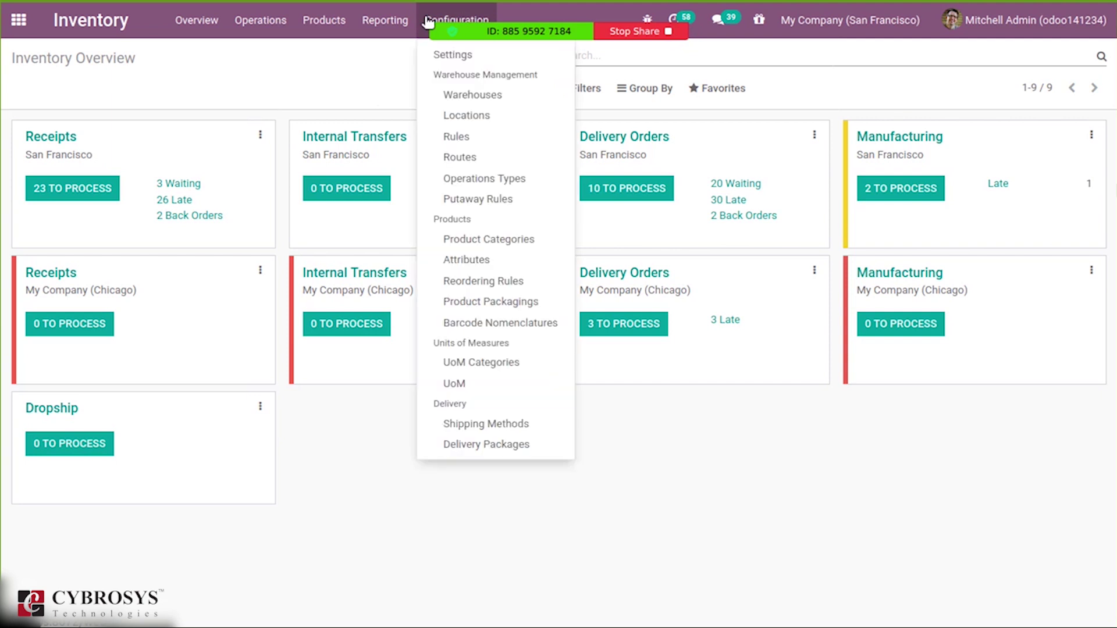
left_click(444, 56)
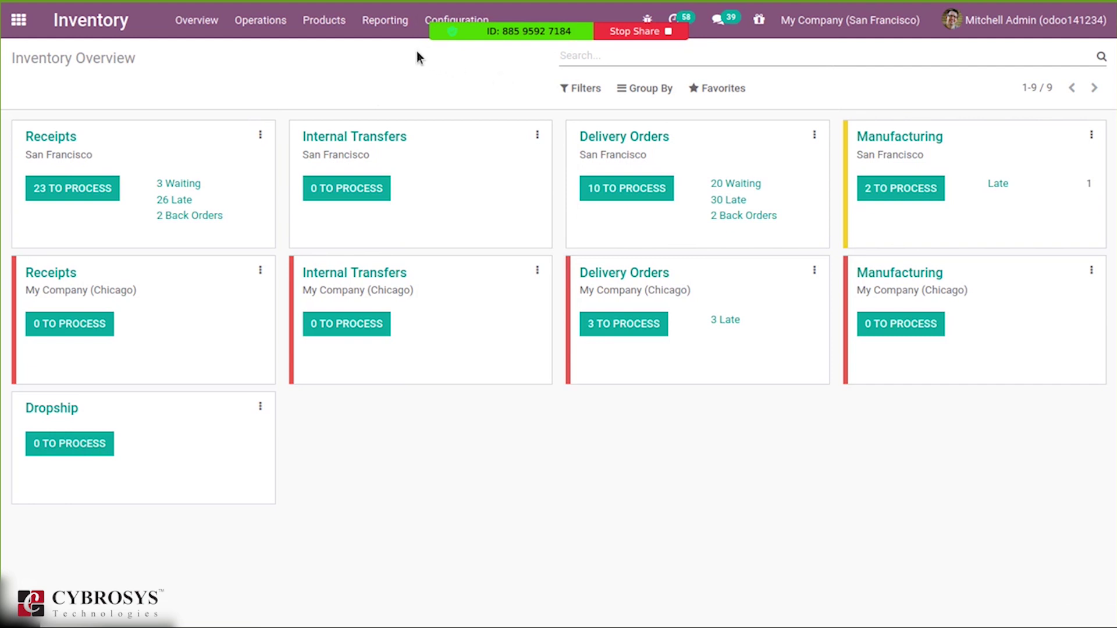
type("mu")
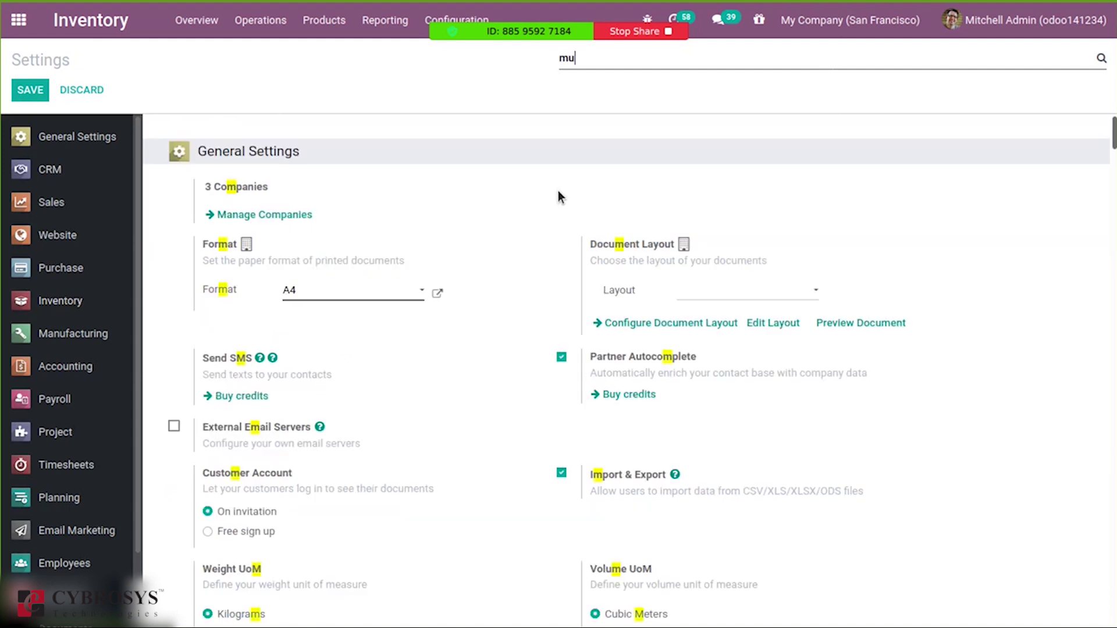
type("lti")
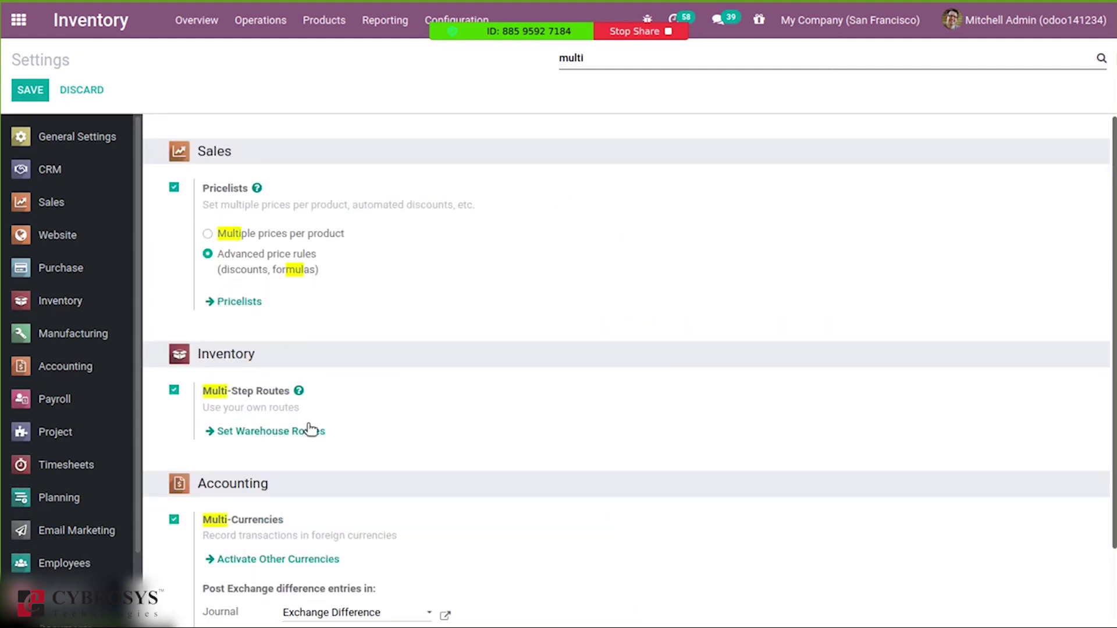
- Create and save a putaway rule sending Large Cabinet from WH/Stock to WH/Stock/Shelf 1
left_click(434, 17)
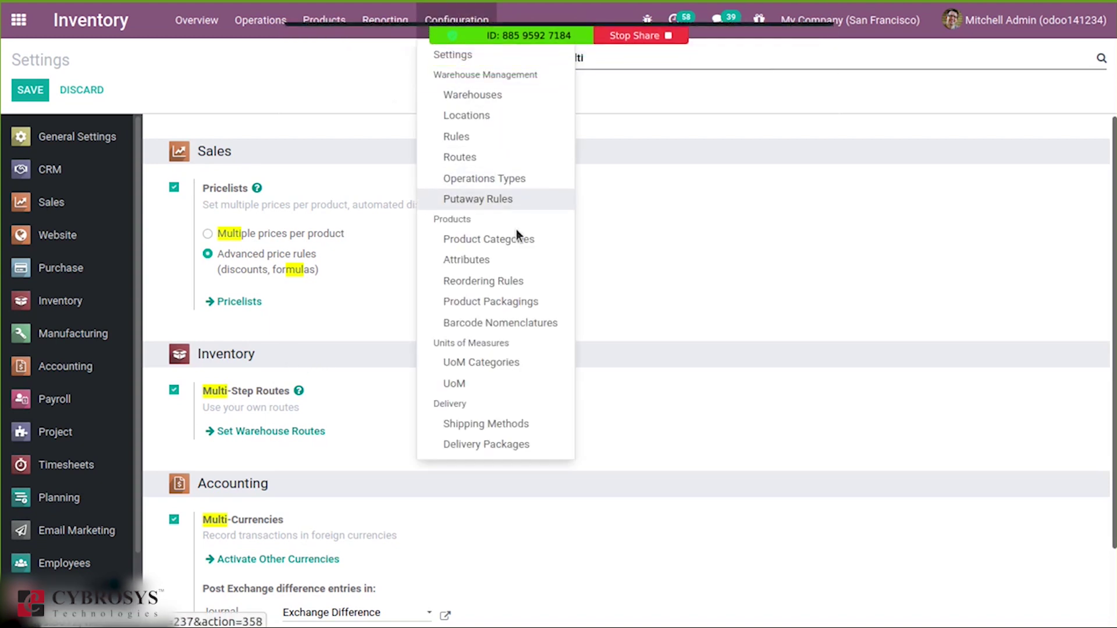
left_click(482, 202)
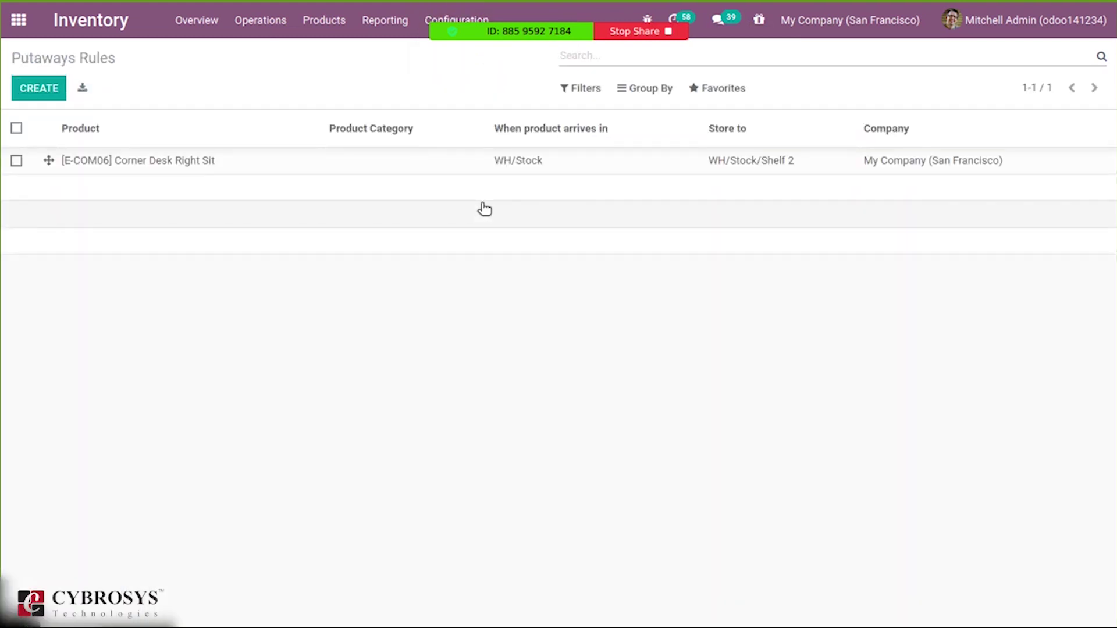
left_click(22, 93)
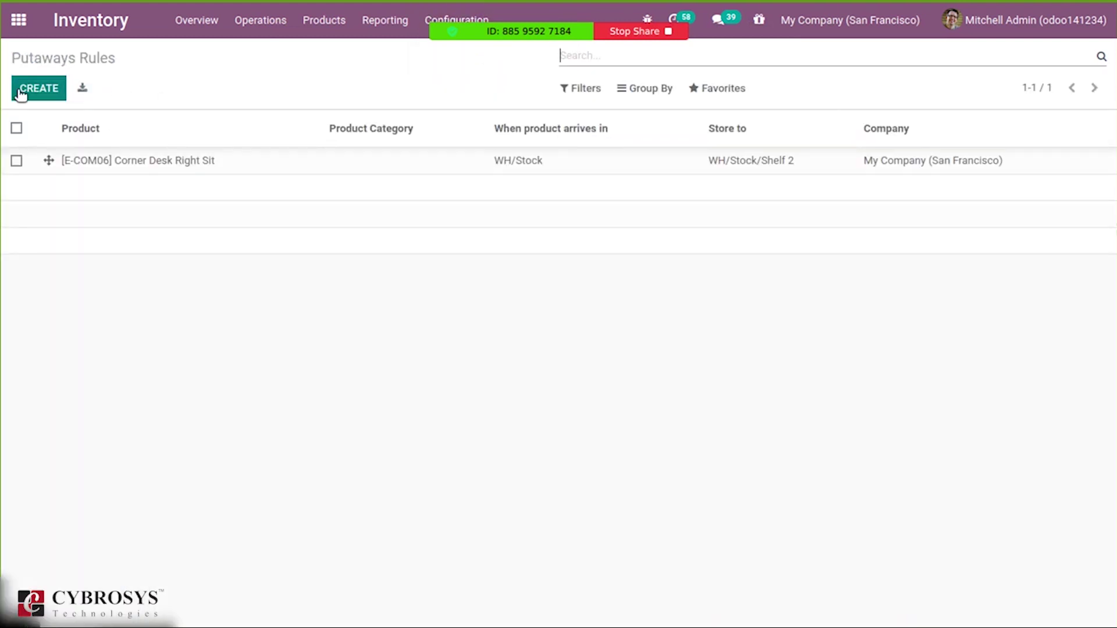
left_click(117, 189)
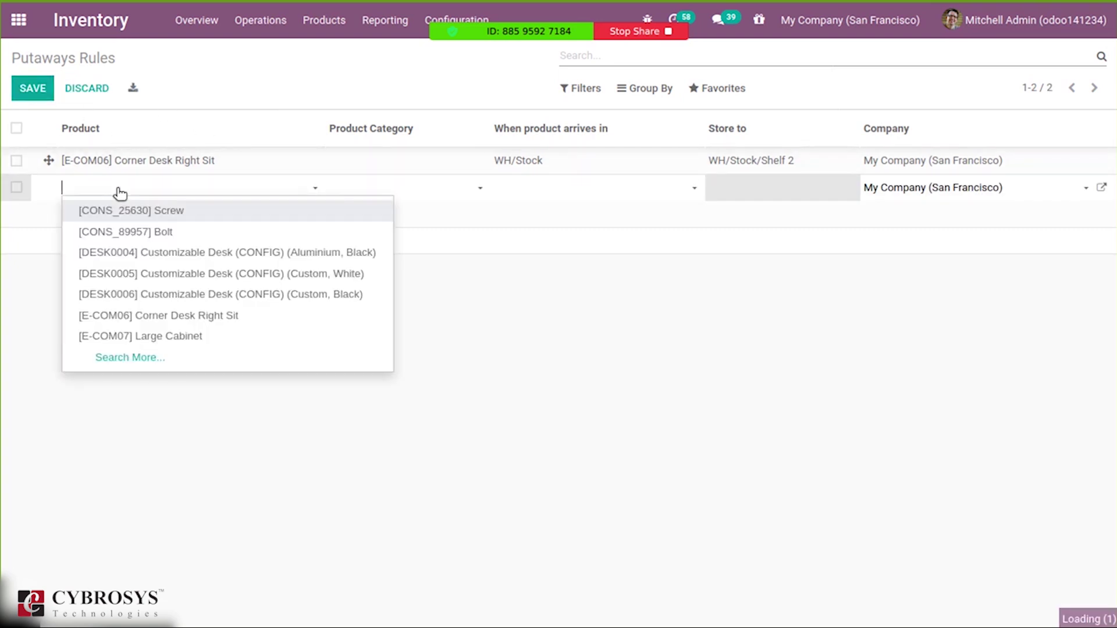
left_click(209, 336)
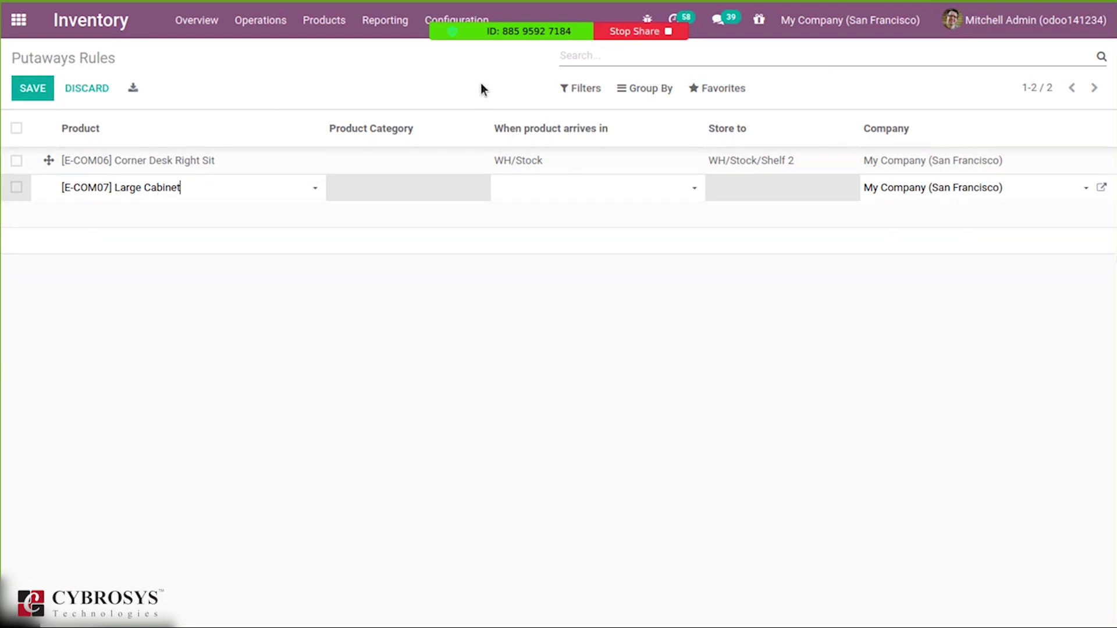
left_click(547, 187)
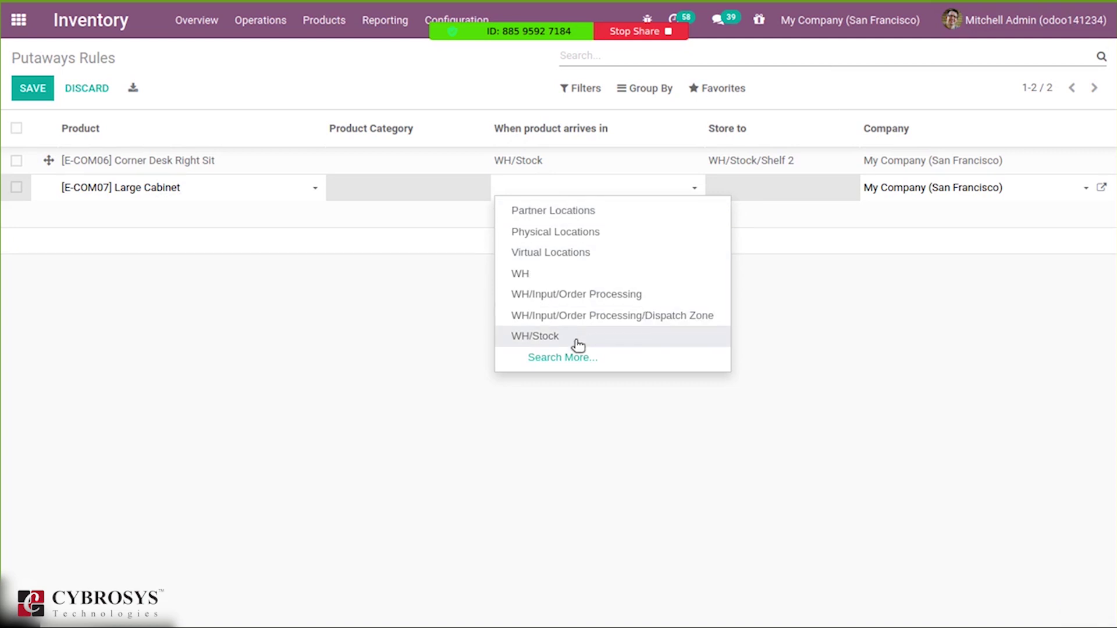
left_click(578, 343)
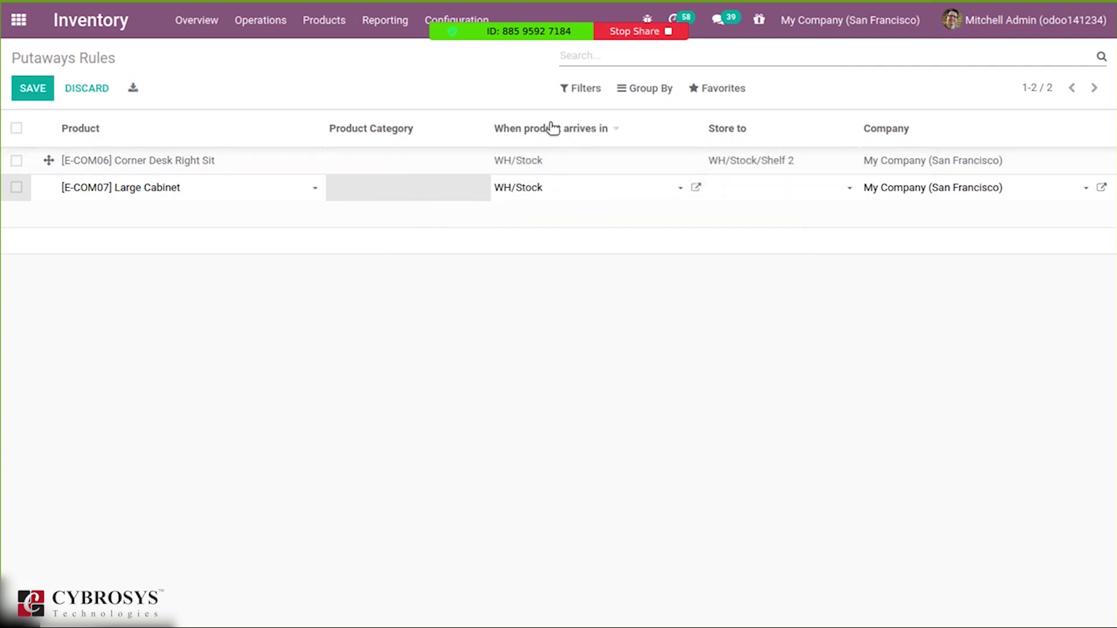
left_click(727, 191)
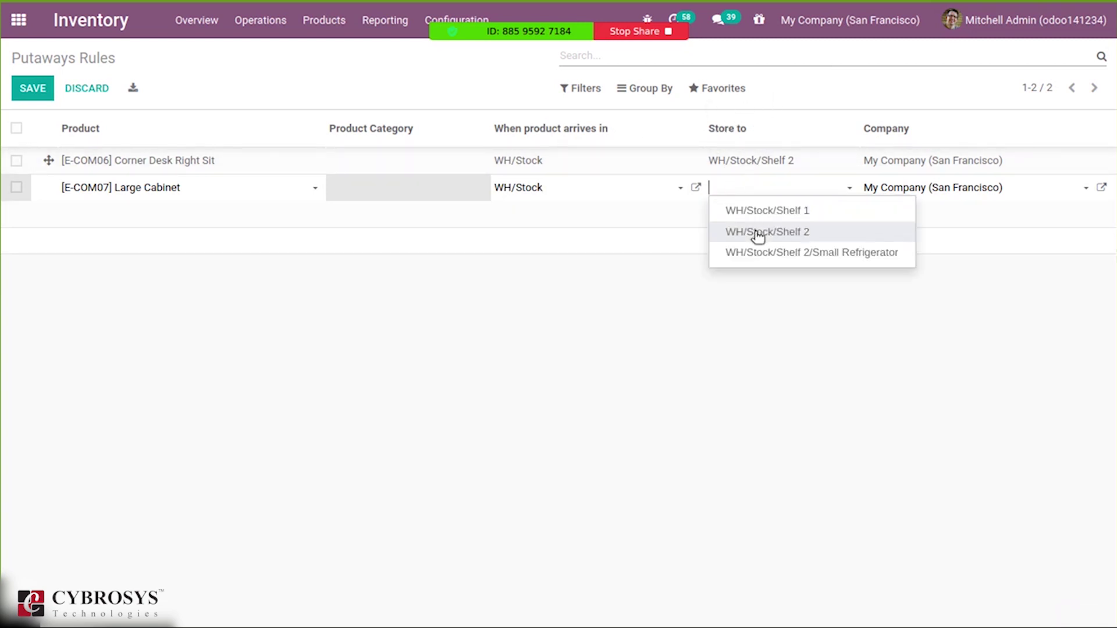
left_click(759, 210)
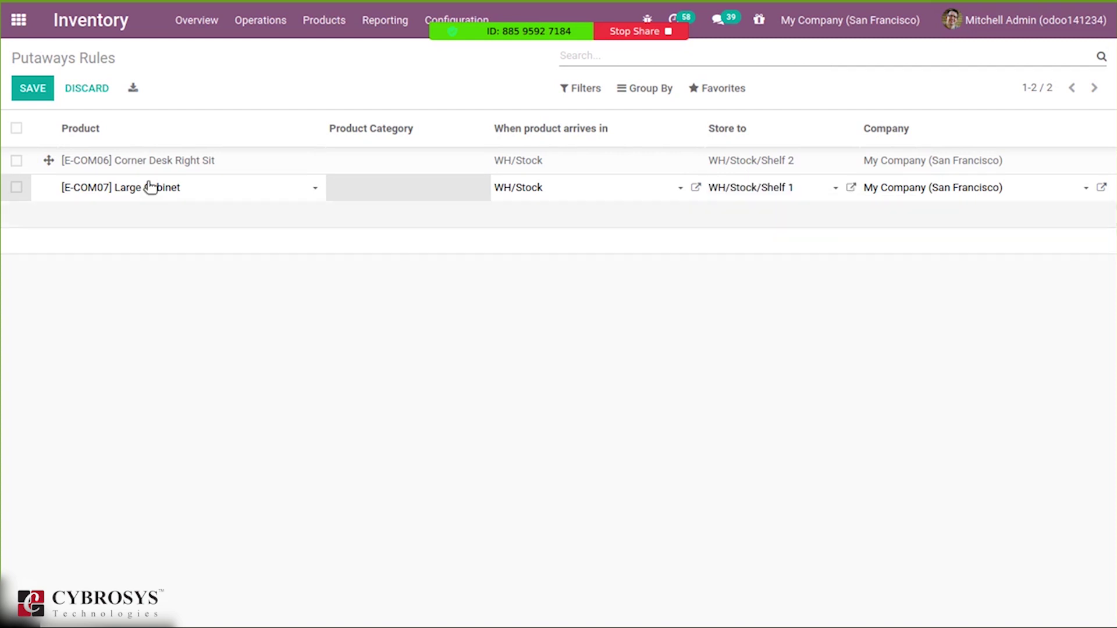
left_click(30, 91)
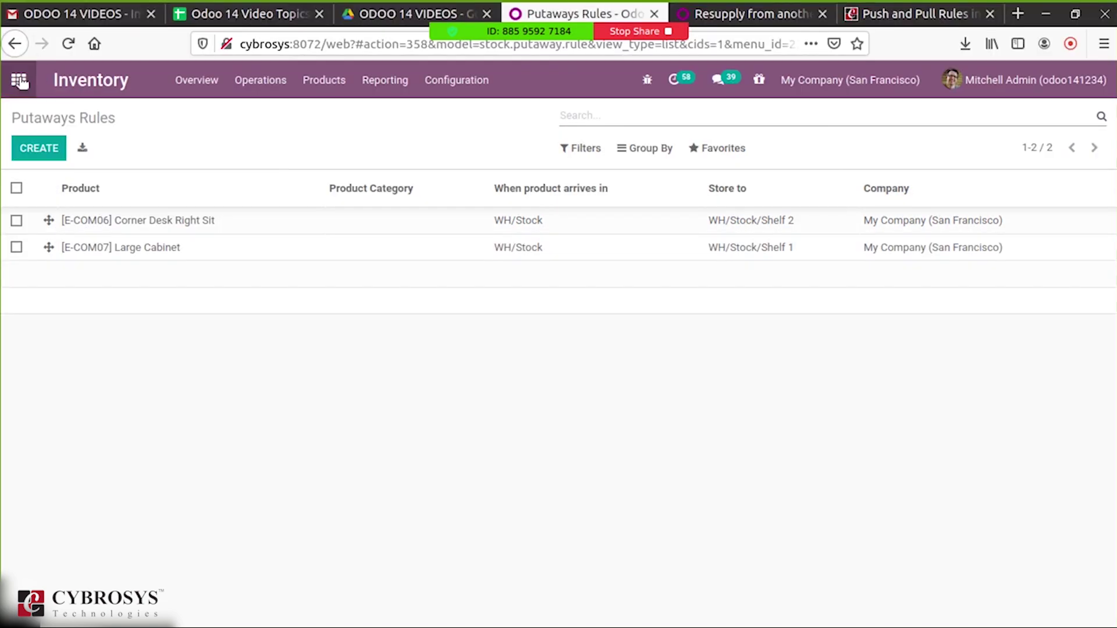
- Start a new Purchase quotation with John as the vendor
left_click(22, 80)
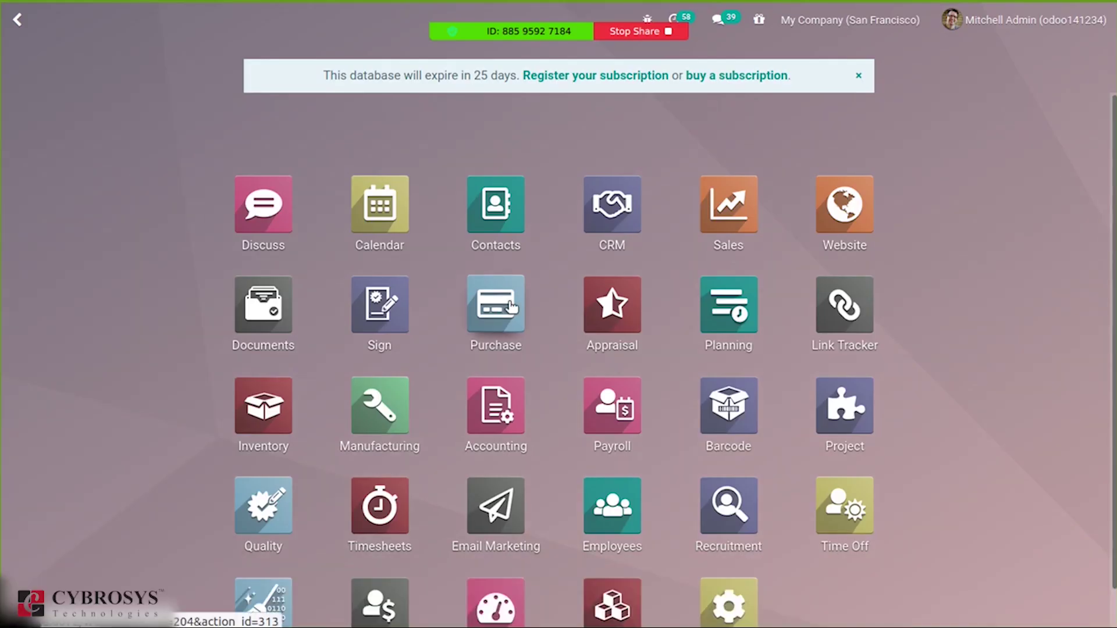
left_click(510, 305)
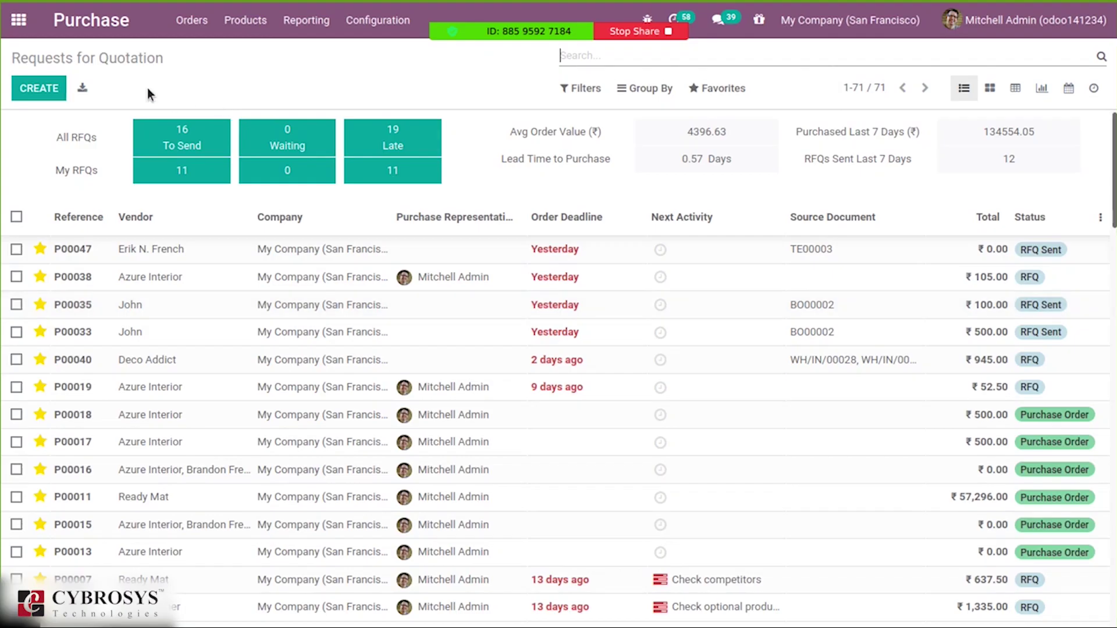
left_click(42, 90)
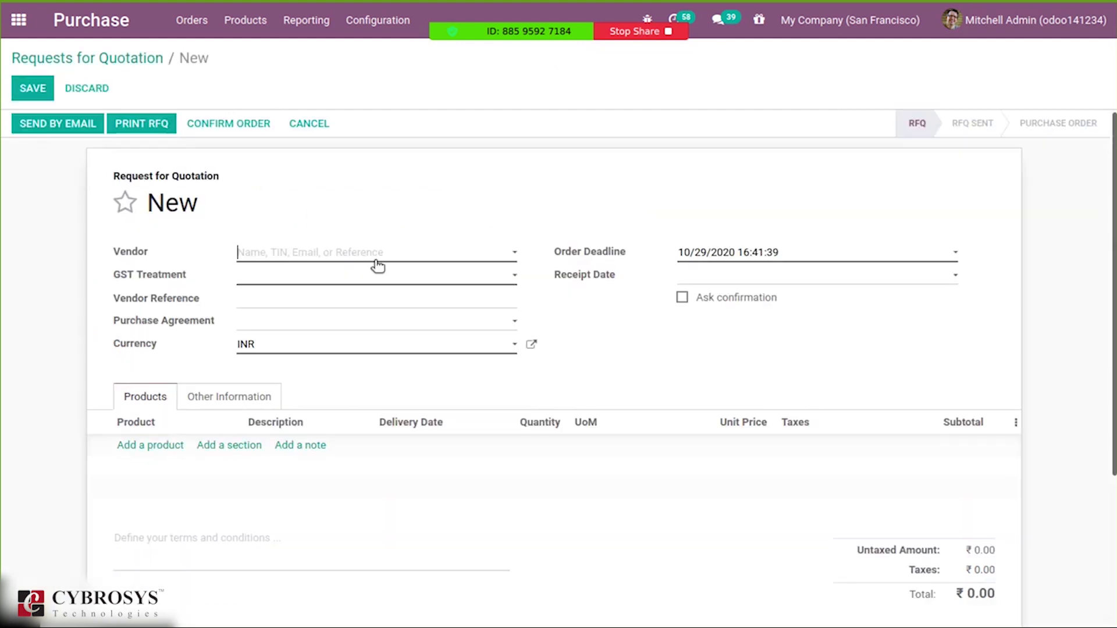
left_click(375, 256)
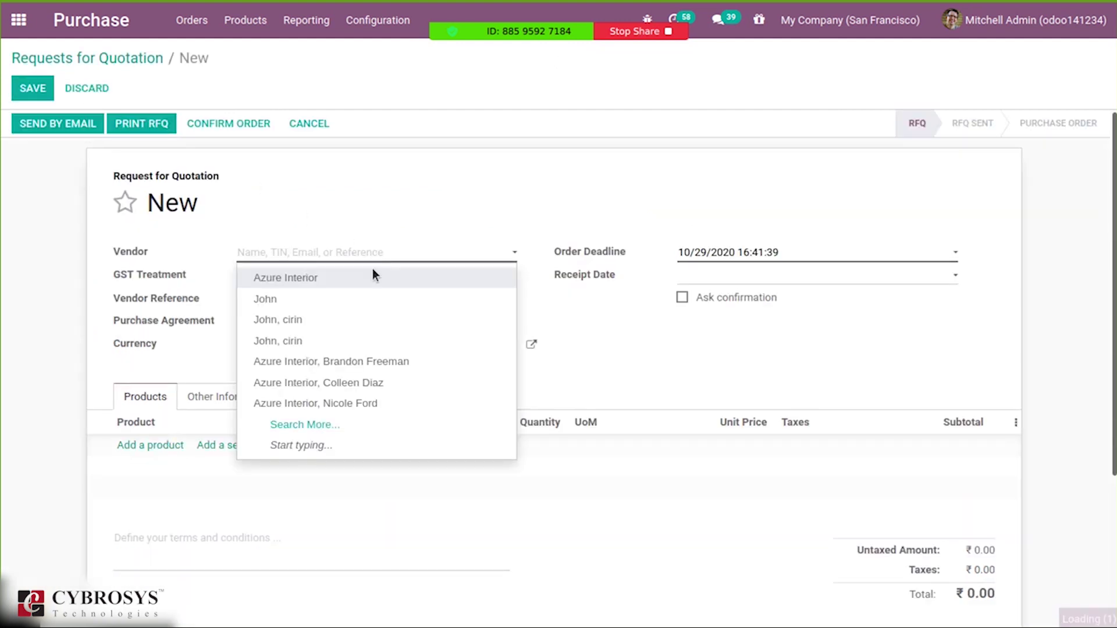
left_click(361, 300)
- Add one Large Cabinet to the order and confirm it as P00072
left_click(153, 446)
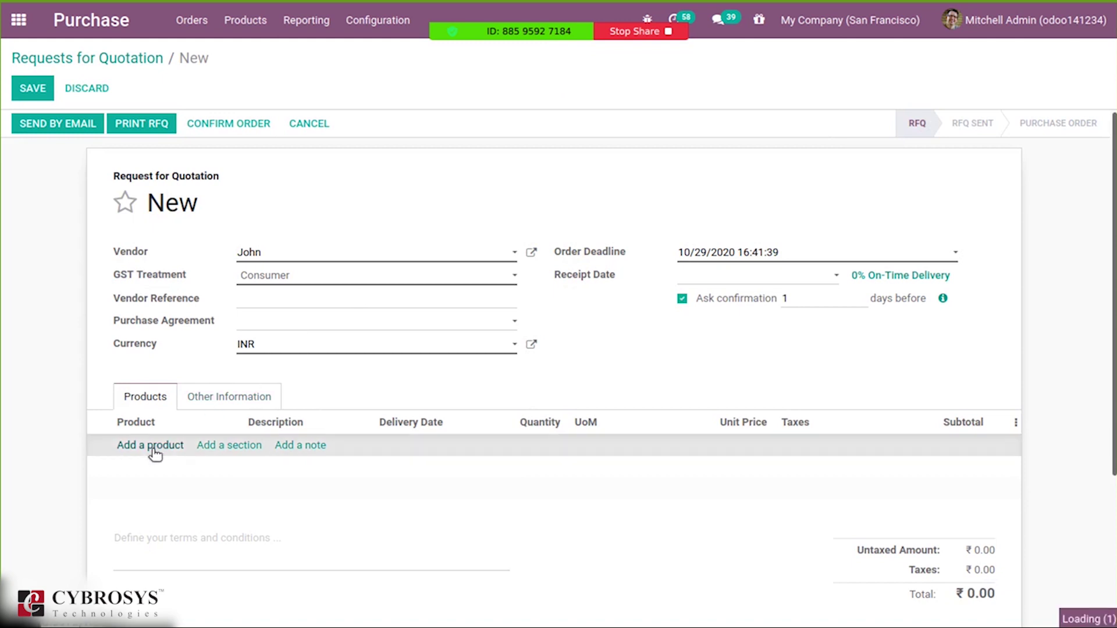
type("lar")
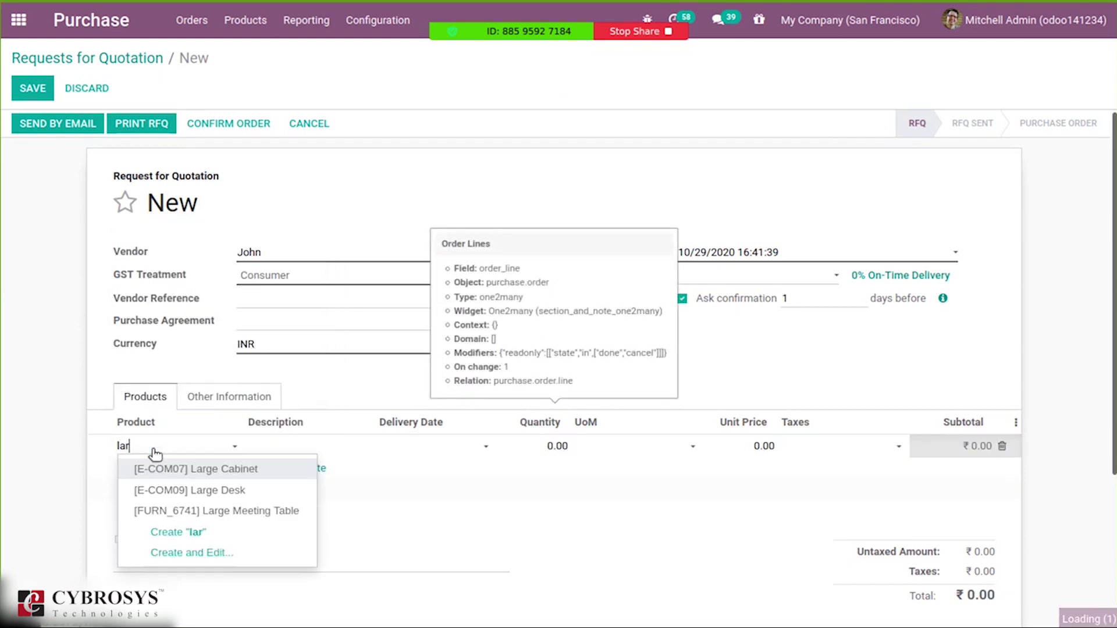
left_click(243, 468)
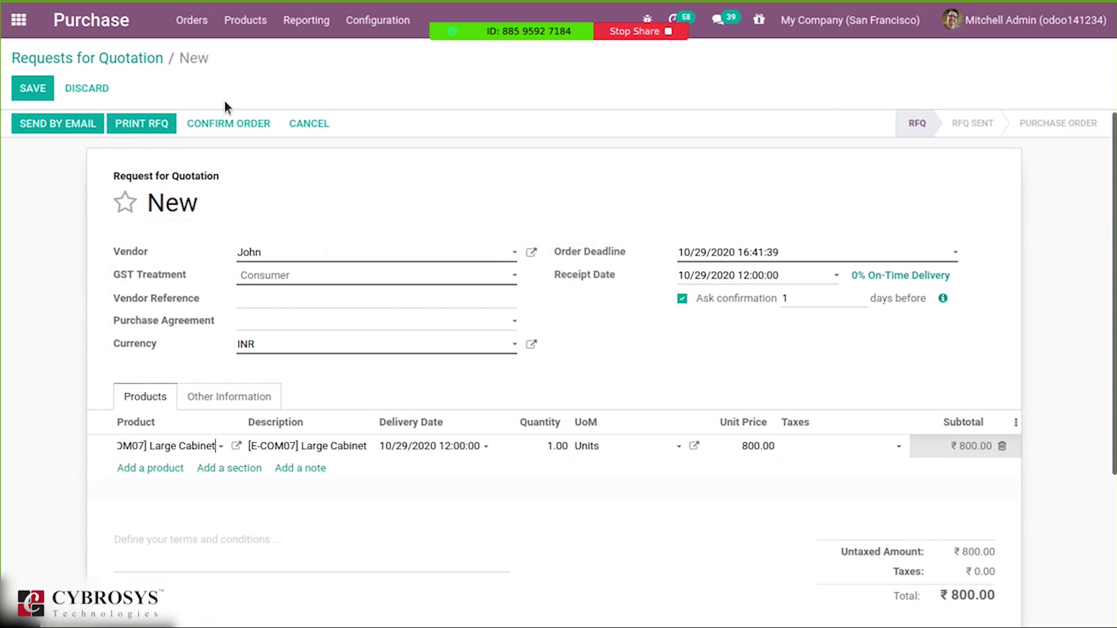
left_click(230, 121)
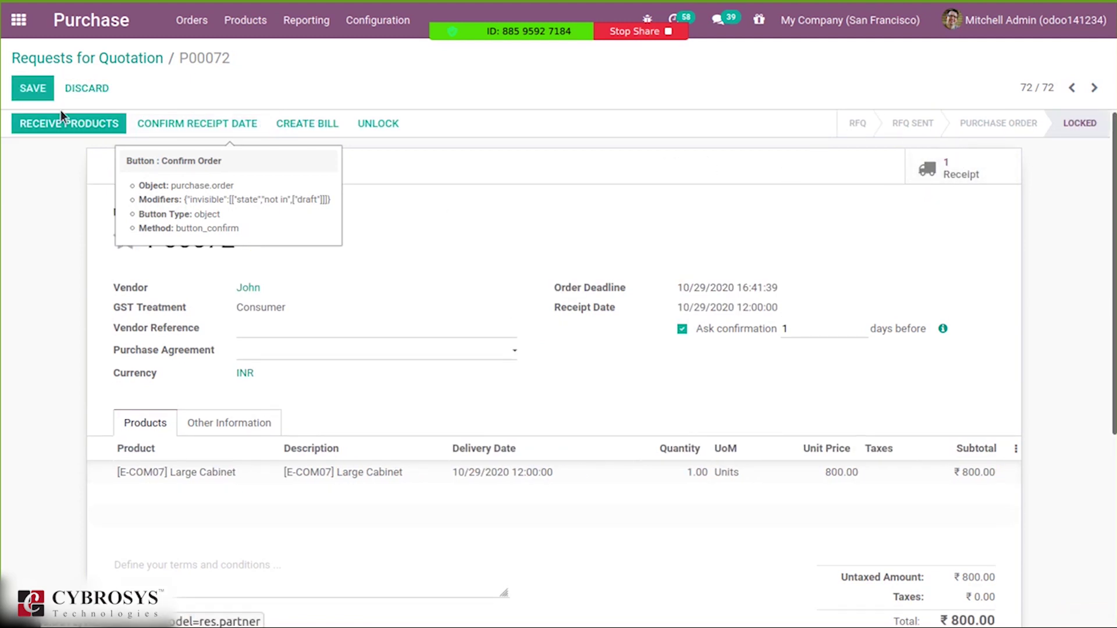
- Validate receipt WH/IN/00061, receiving 1.00 Large Cabinet via immediate transfer
left_click(93, 124)
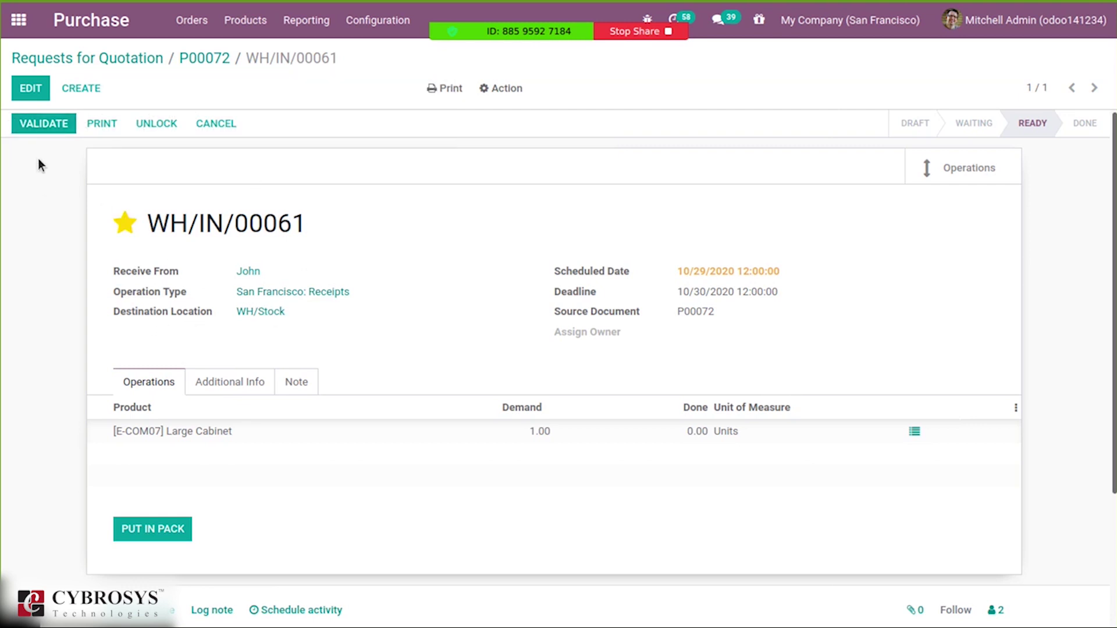
left_click(44, 122)
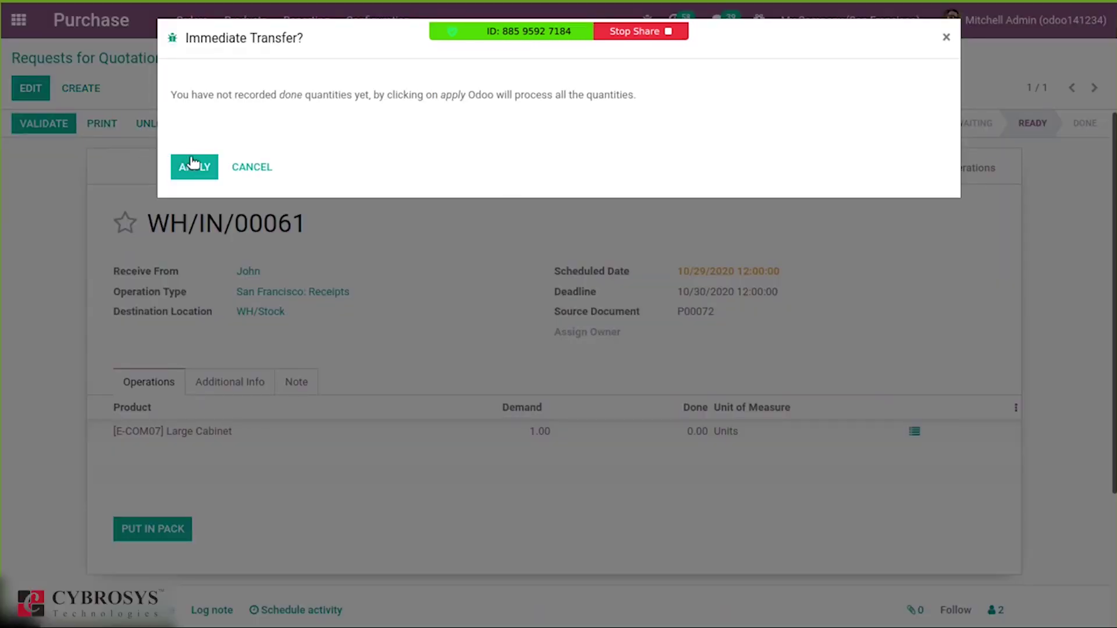
left_click(192, 167)
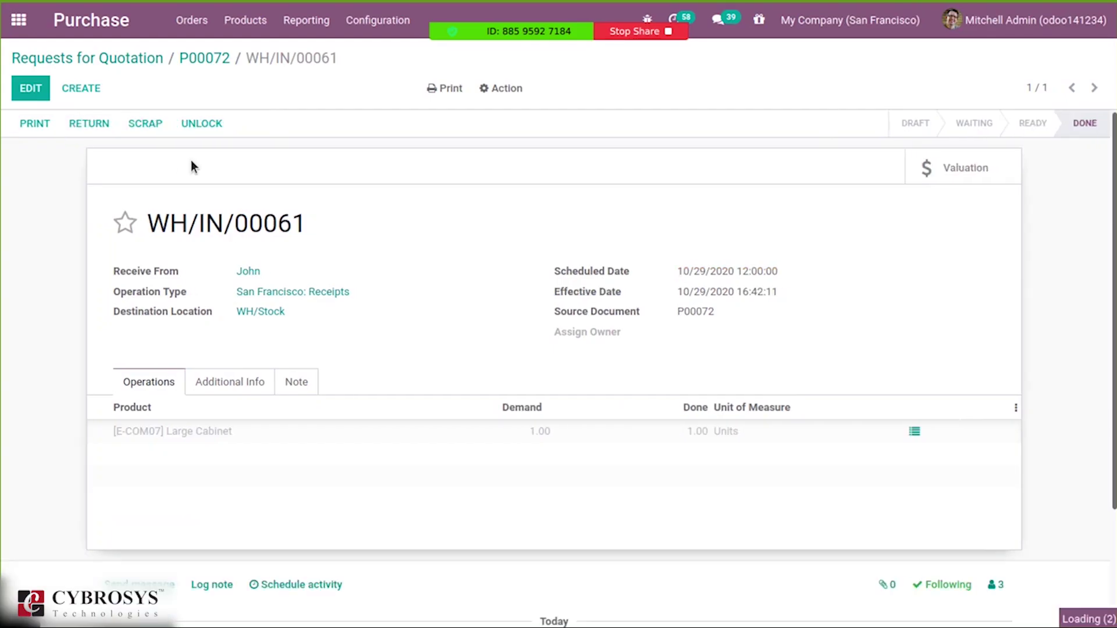
- Filter the Stock On Hand report to 'large' and expand Large Cabinet's WH/Stock/Shelf 1 quantity
left_click(28, 38)
left_click(279, 442)
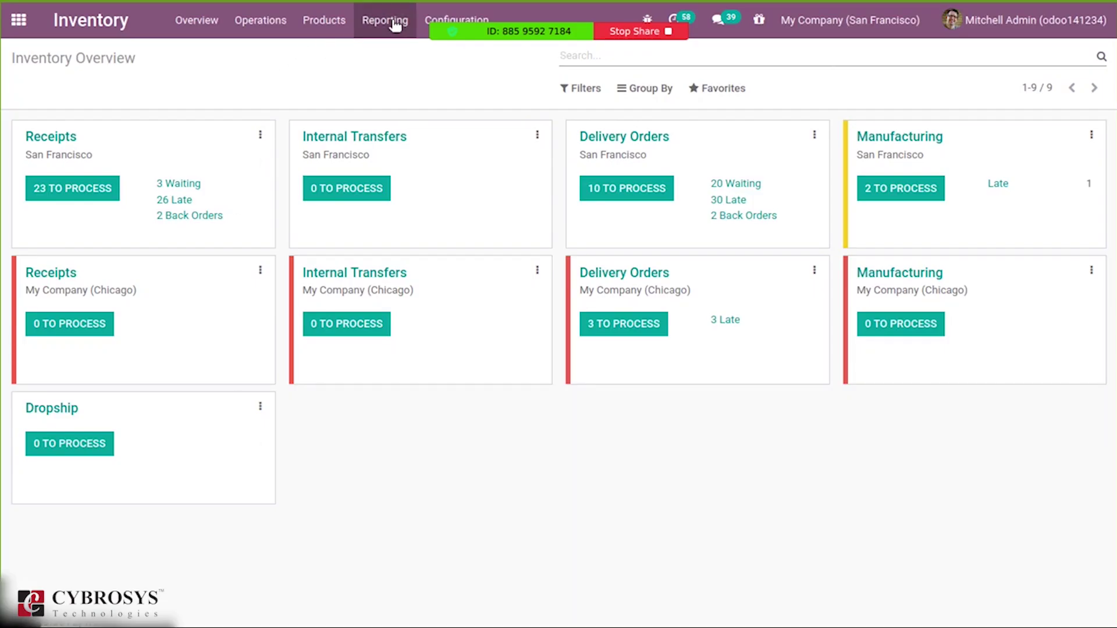
left_click(395, 23)
left_click(411, 70)
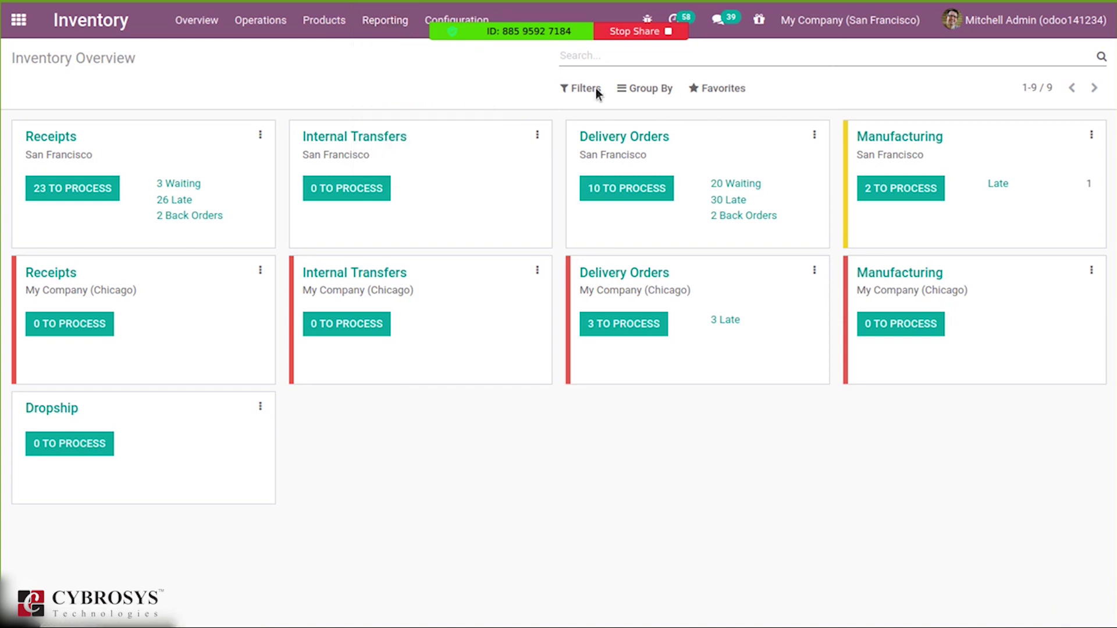
type("l")
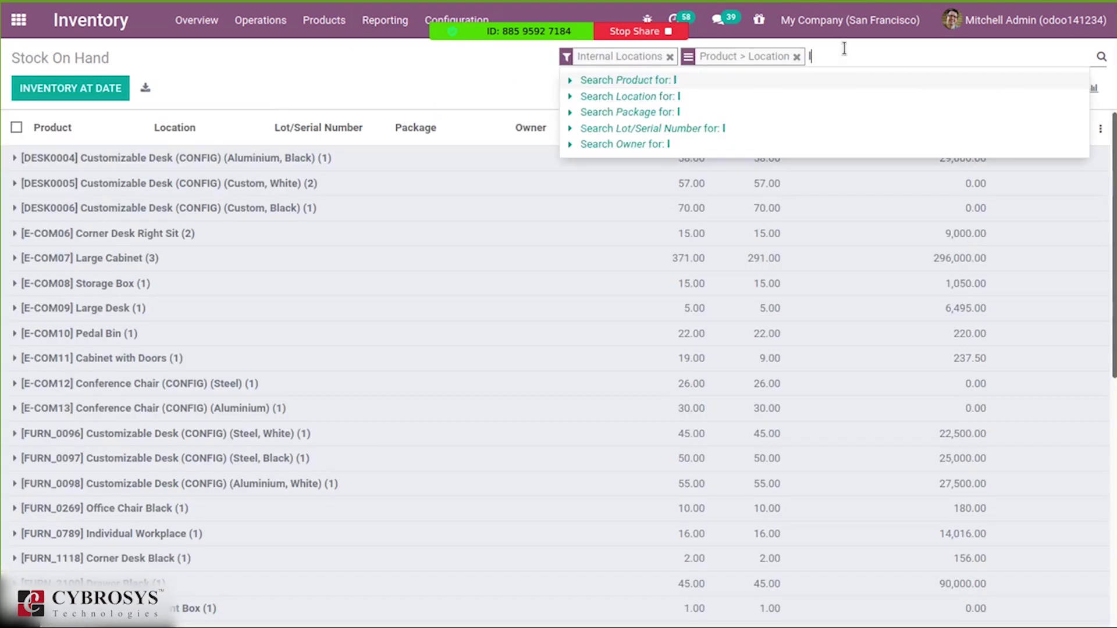
type("arge")
key("Return")
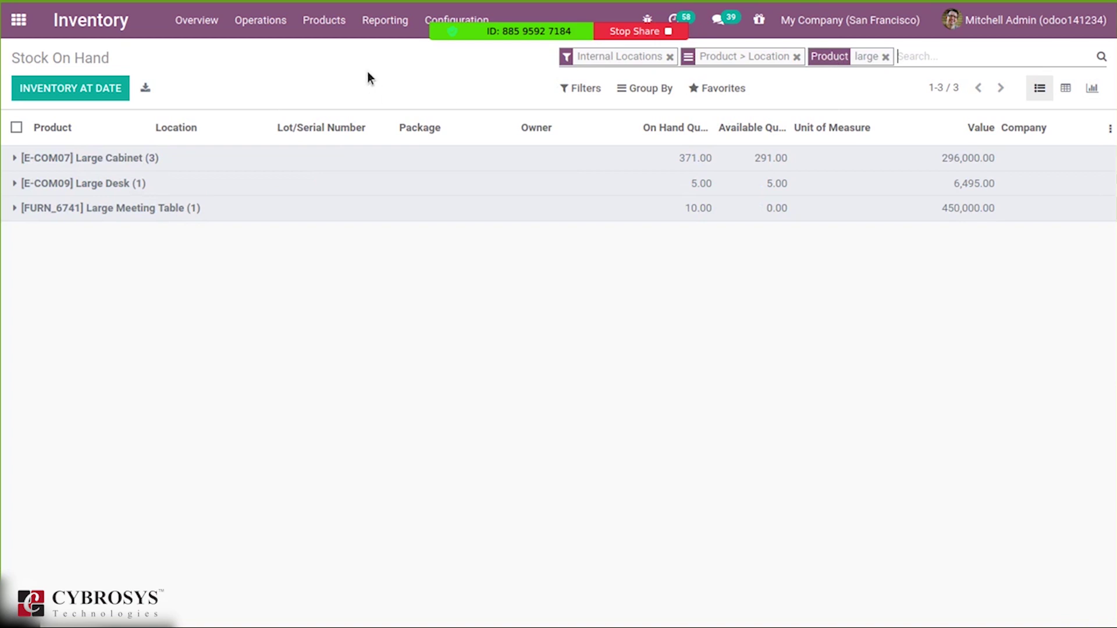
left_click(18, 159)
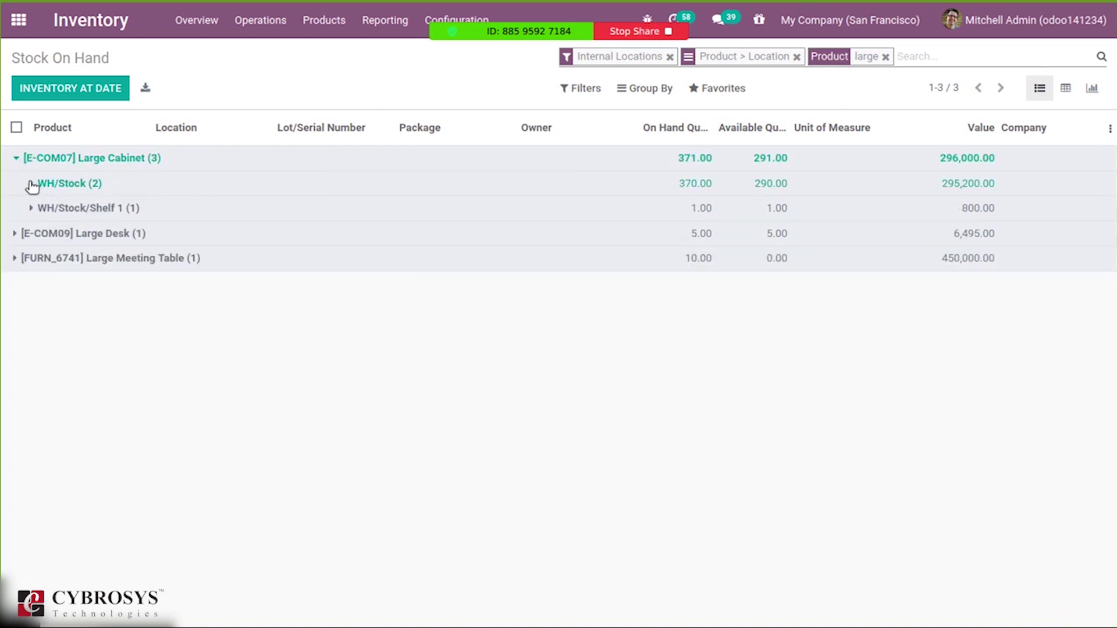
left_click(31, 210)
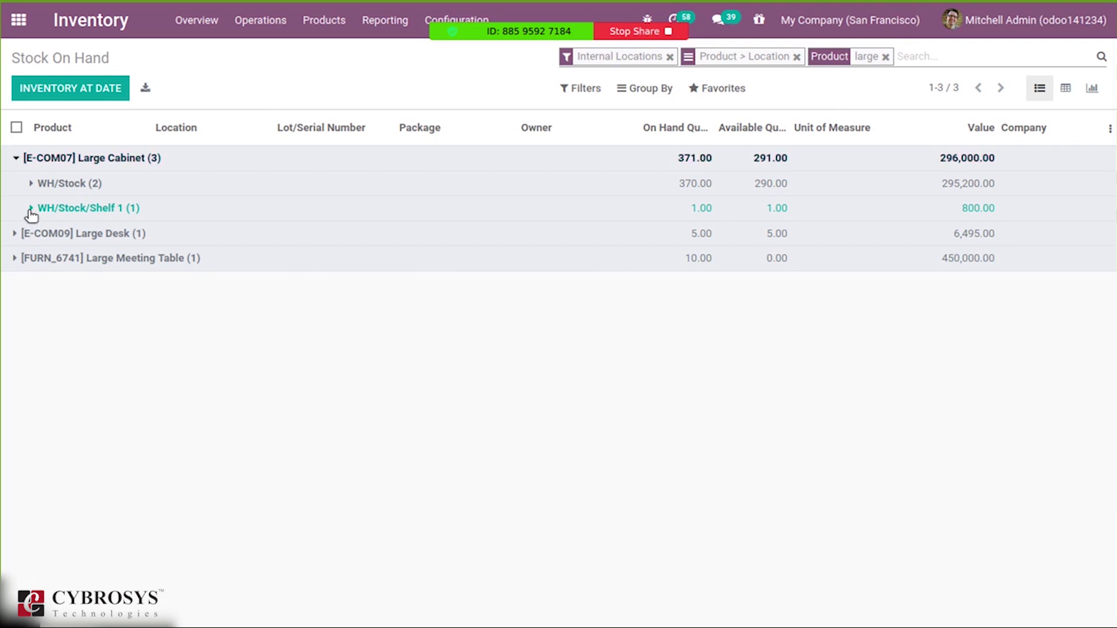